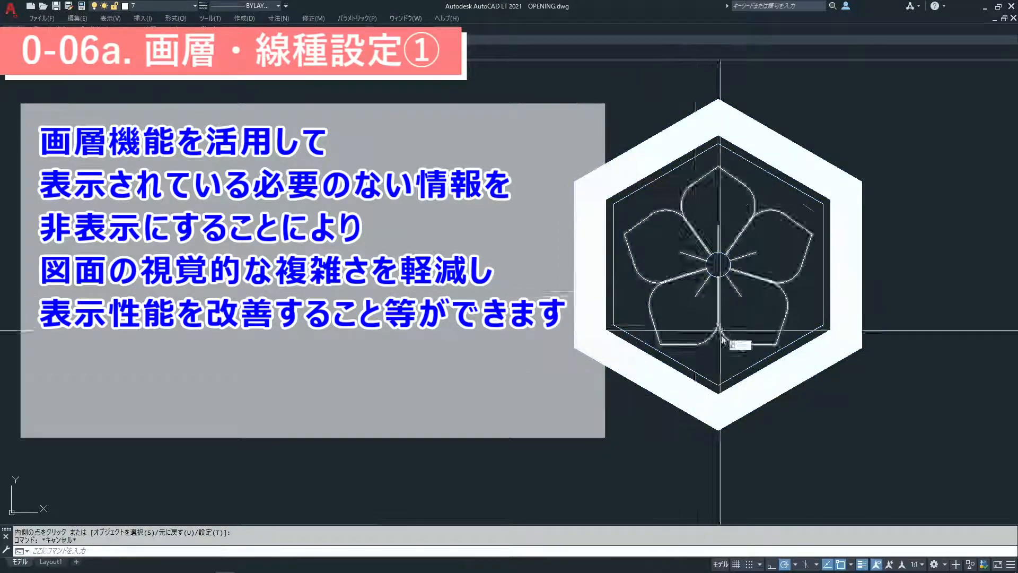
pyautogui.press('Return')
pyautogui.moveTo(569, 402); pyautogui.dragTo(641, 427)
pyautogui.press('Escape')
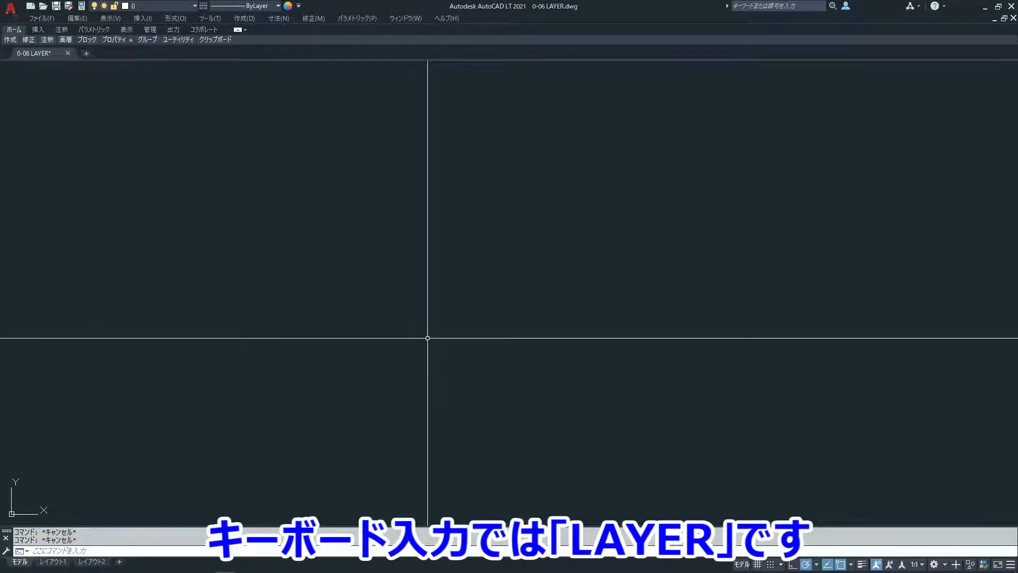
# Step: Open the layer properties manager with the LAYER command and add a new layer named 1
pyautogui.write('LAYER')
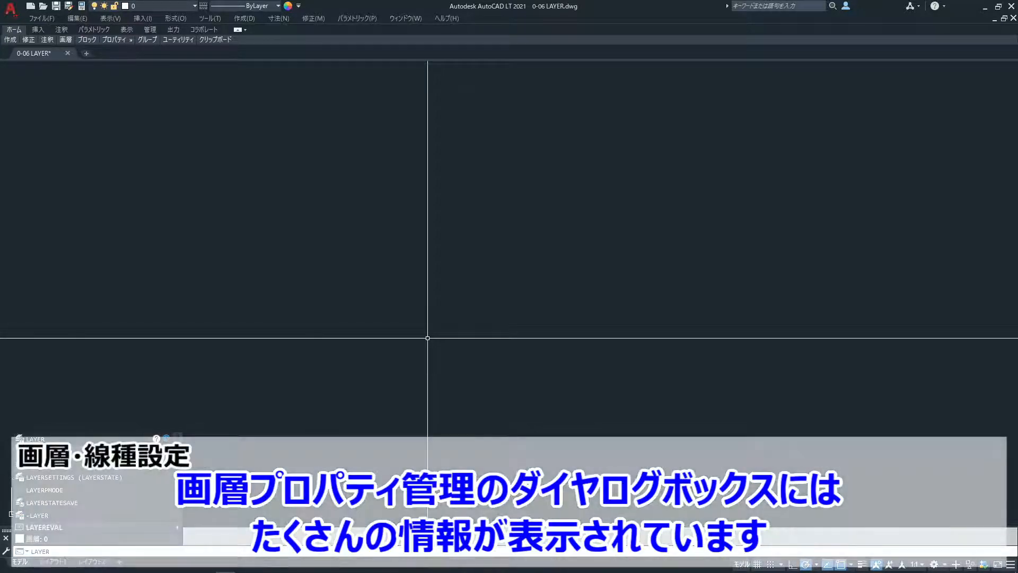
pyautogui.press('Return')
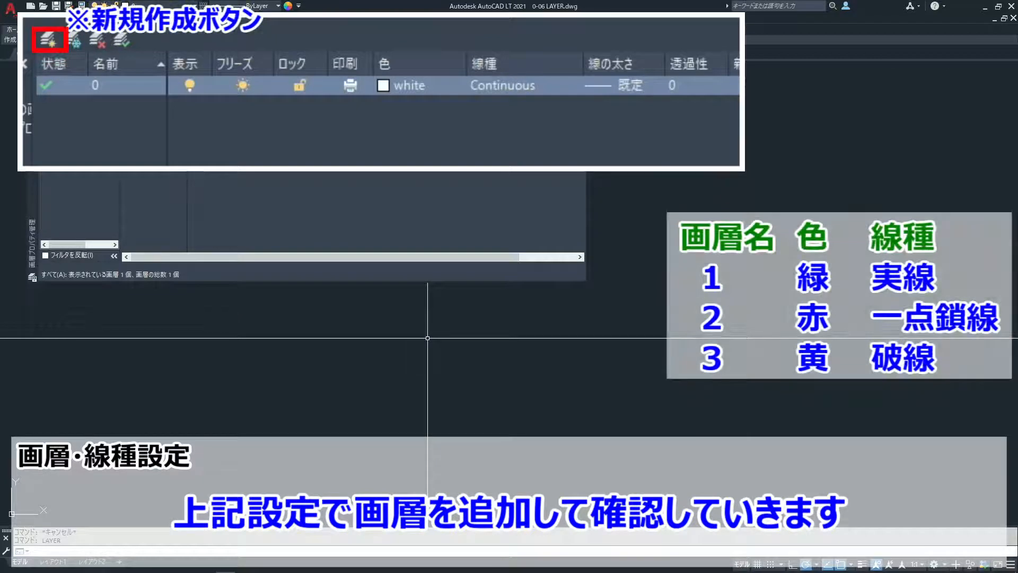
pyautogui.click(46, 47)
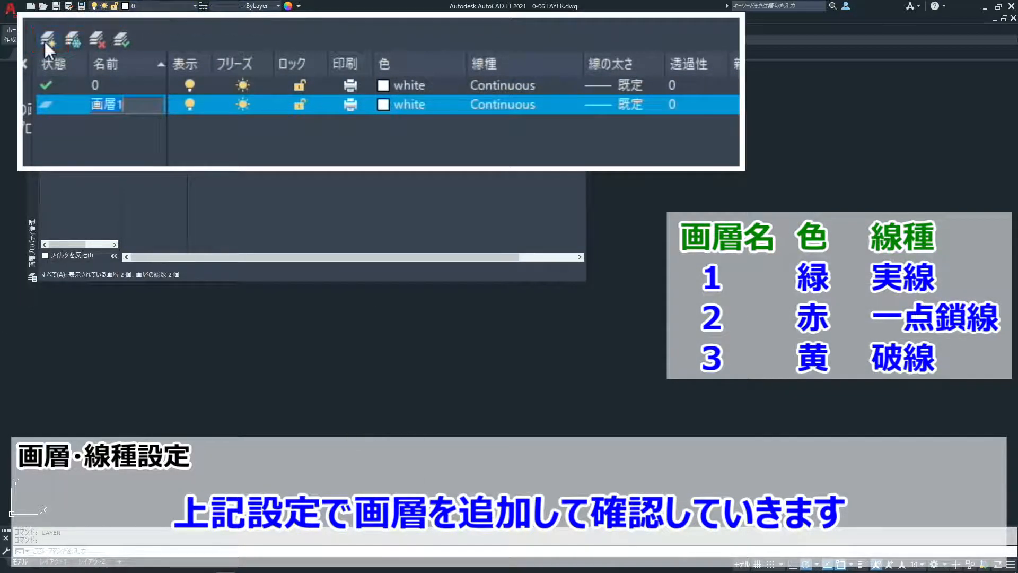
pyautogui.write('1')
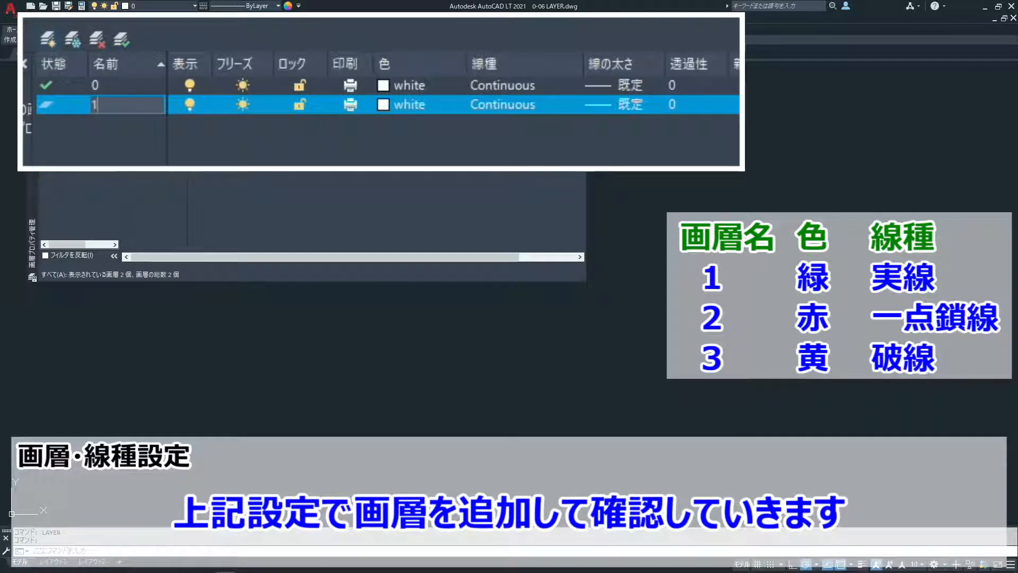
pyautogui.press('Return')
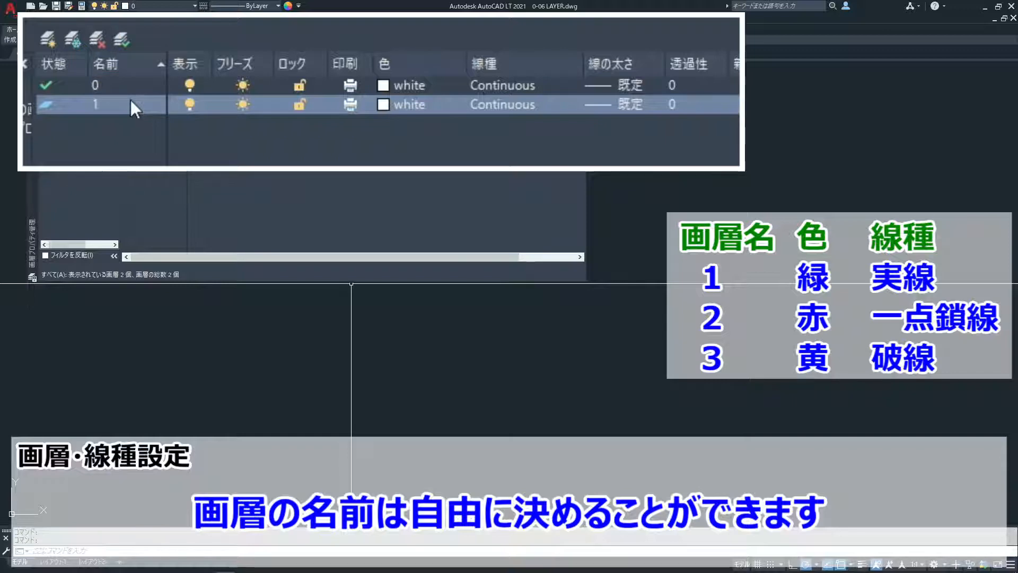
# Step: Set the colour of layer 1 to green from the index colours
pyautogui.click(407, 107)
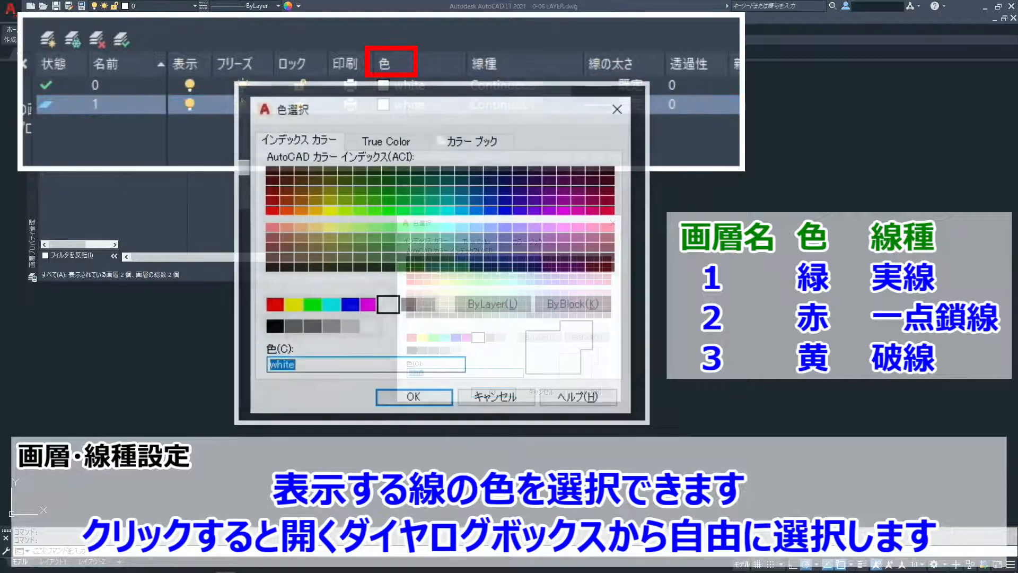
pyautogui.click(314, 305)
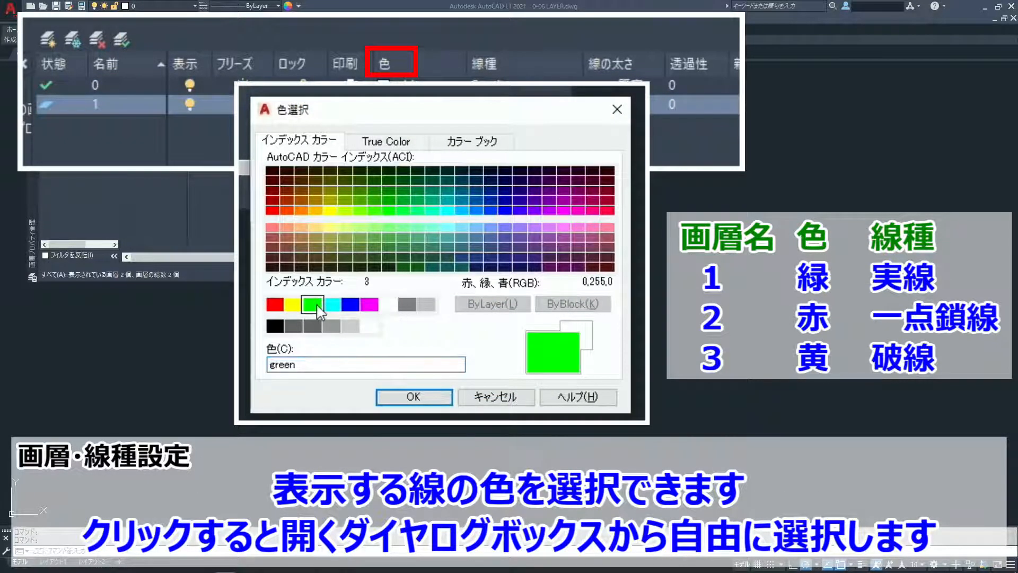
pyautogui.click(413, 397)
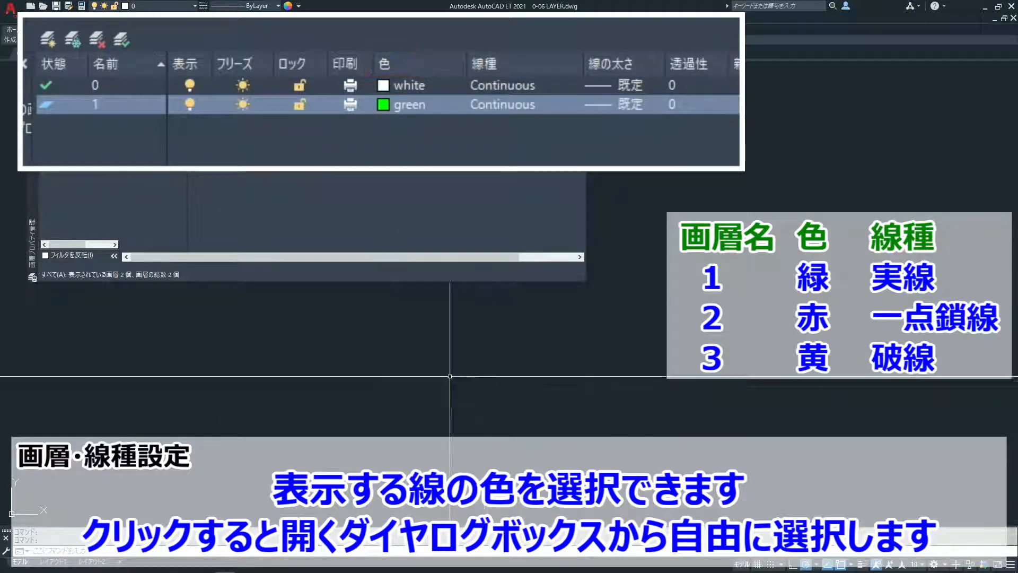
# Step: Add a new layer named 2 and set its colour to red
pyautogui.click(49, 41)
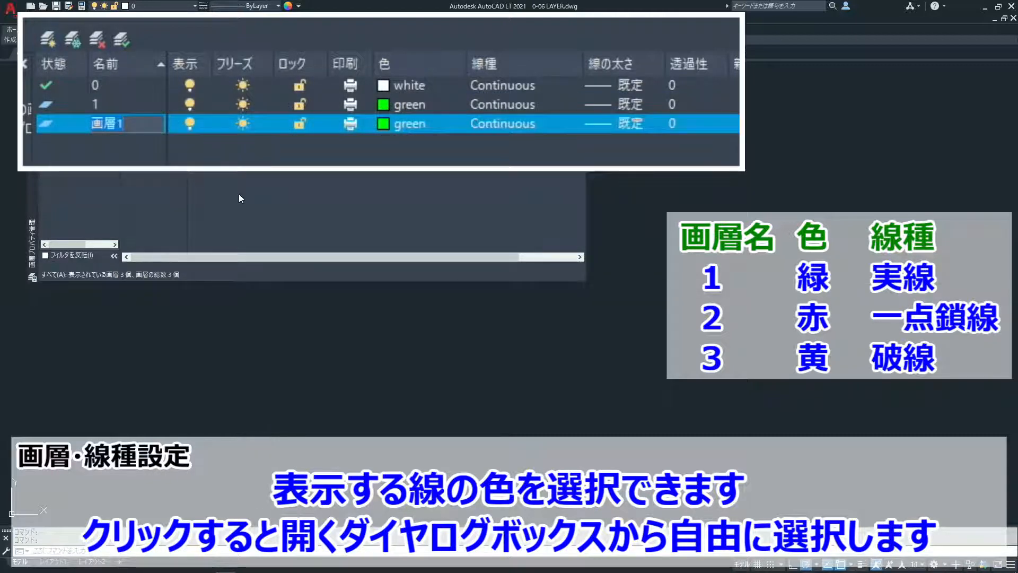
pyautogui.write('2')
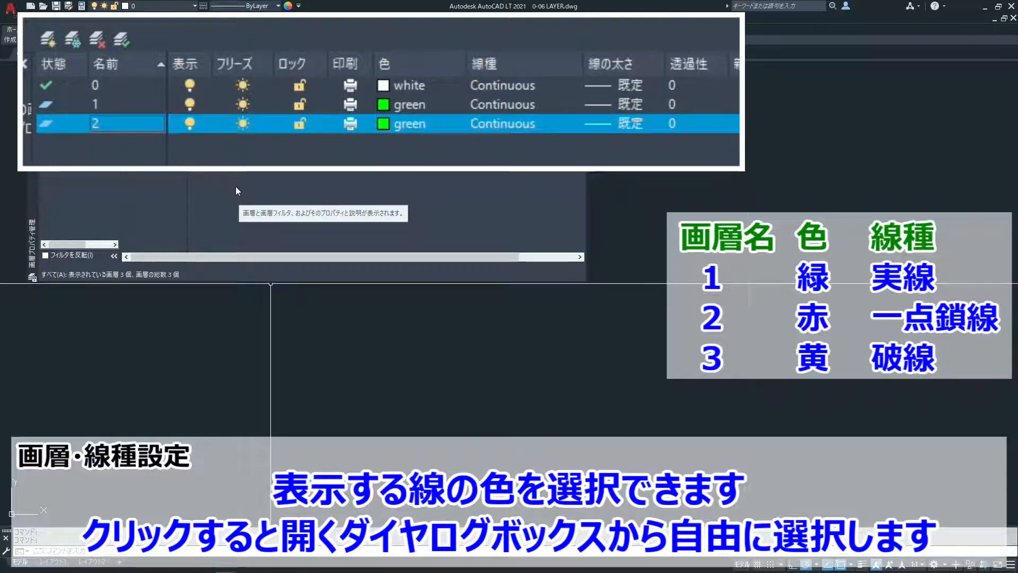
pyautogui.click(425, 130)
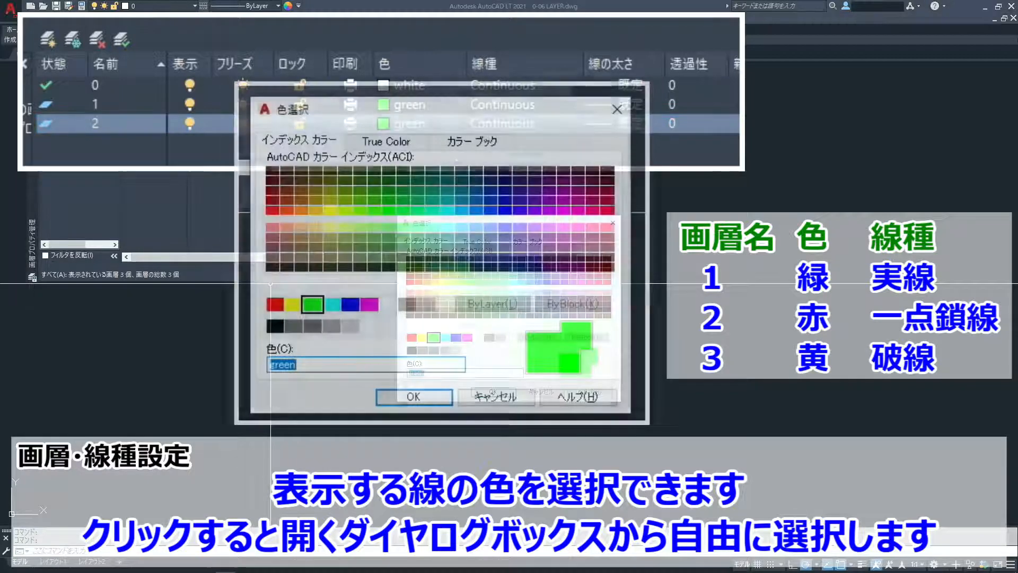
pyautogui.click(275, 303)
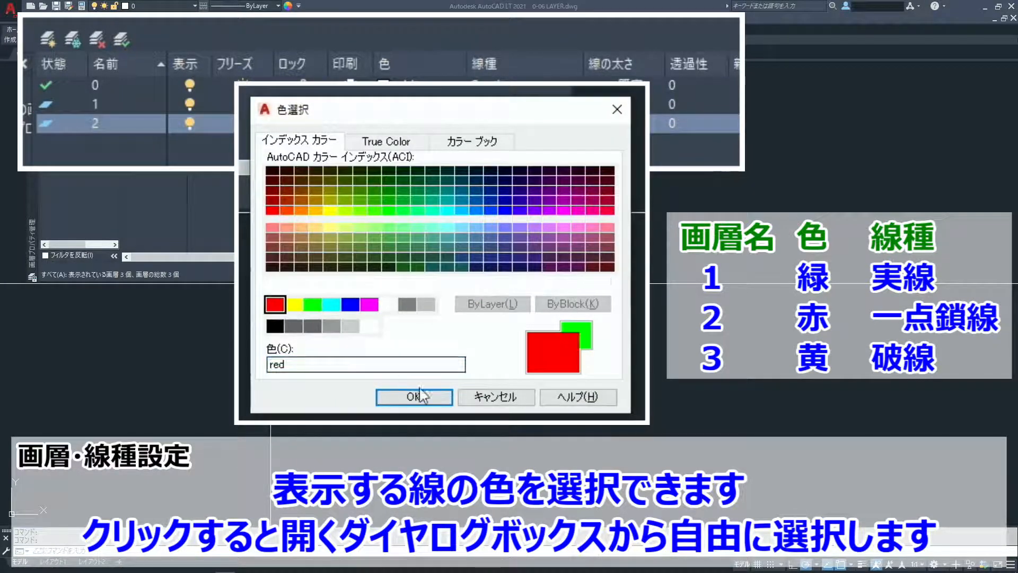
pyautogui.click(414, 397)
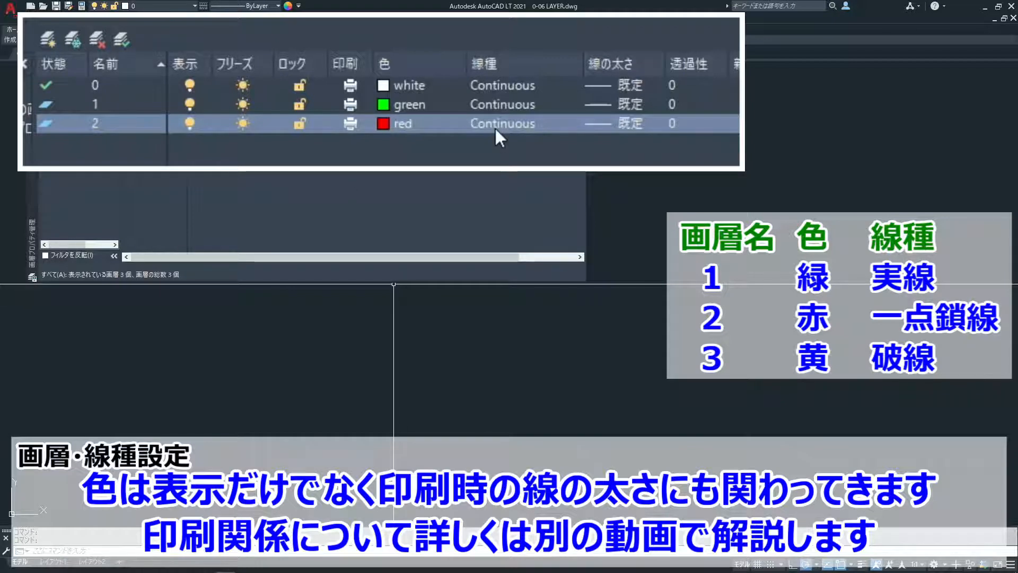
# Step: Add a new layer named 3 and set its colour to yellow
pyautogui.click(47, 38)
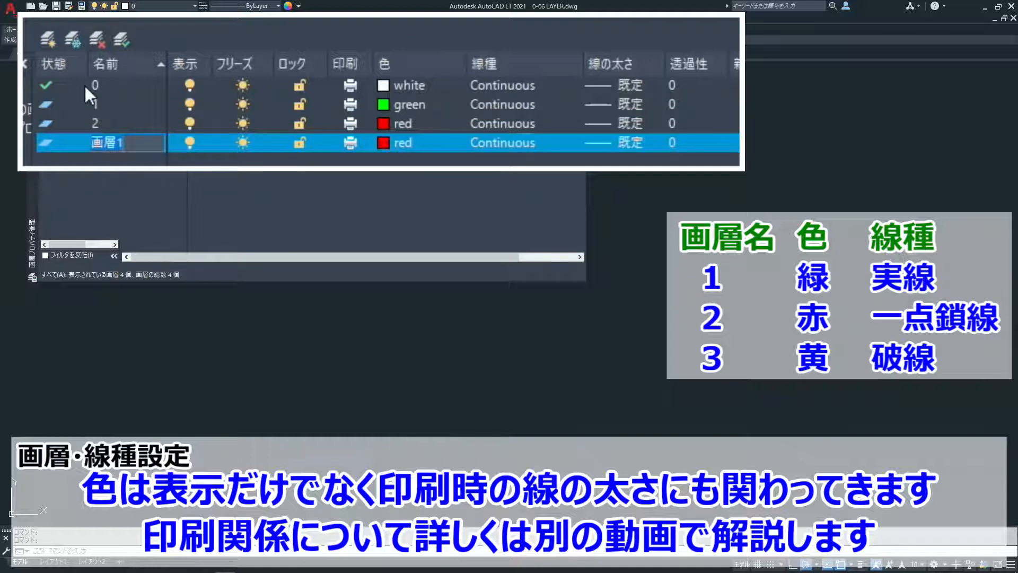
pyautogui.write('3')
pyautogui.press('Return')
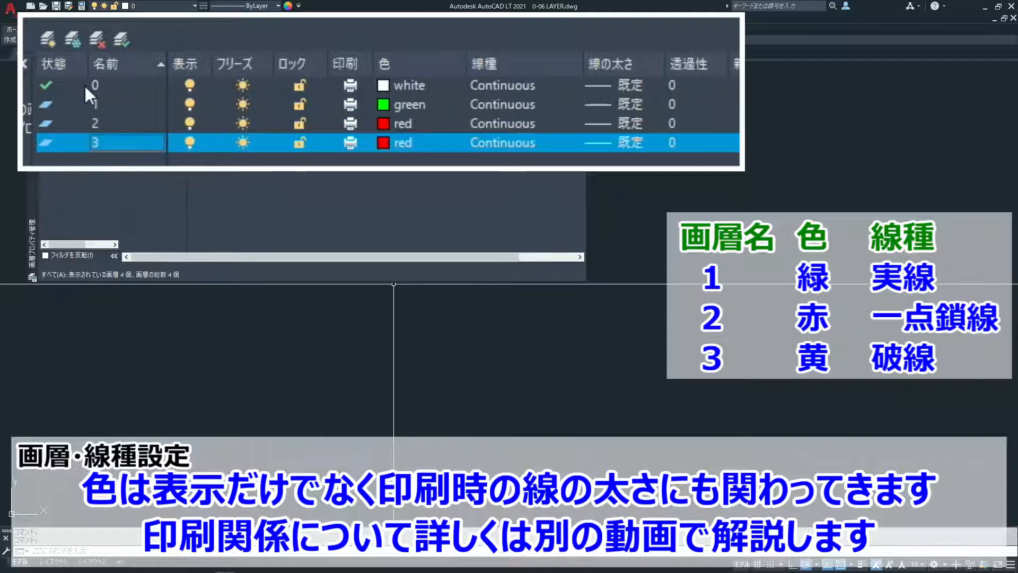
pyautogui.click(385, 144)
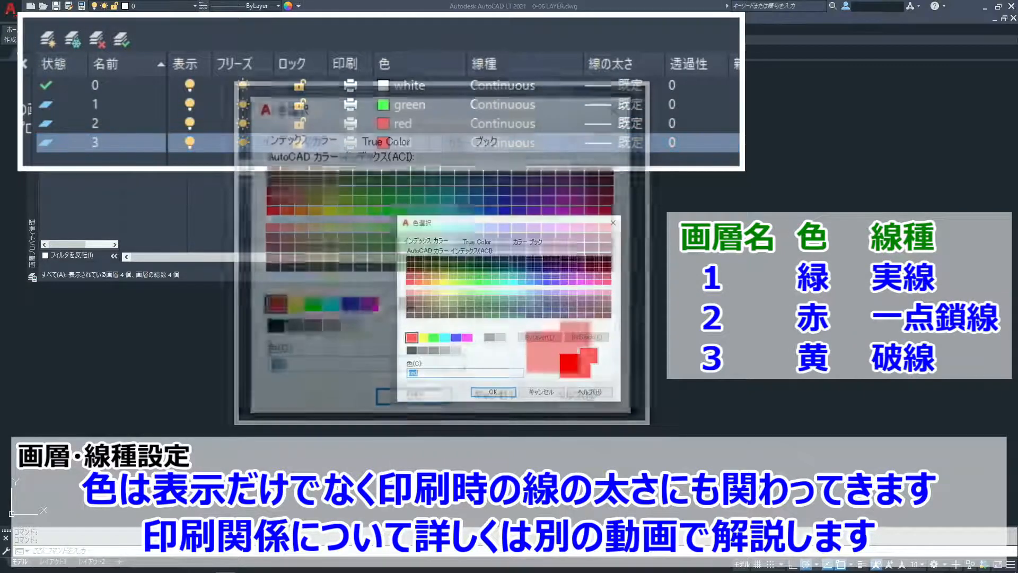
pyautogui.click(300, 304)
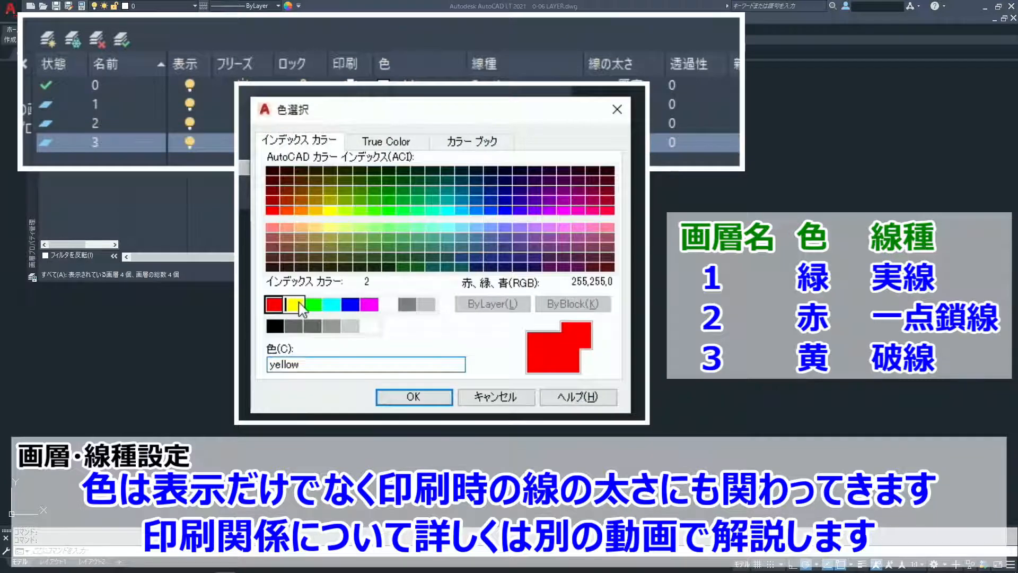
pyautogui.click(413, 396)
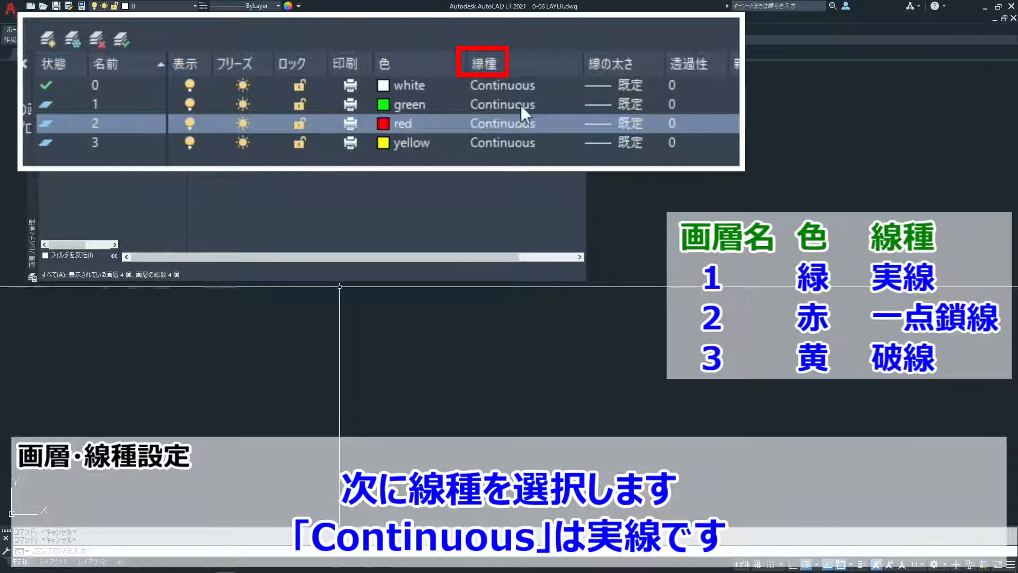
# Step: Load the CENTER linetype from acadlt.lin and assign it to layer 2
pyautogui.click(498, 124)
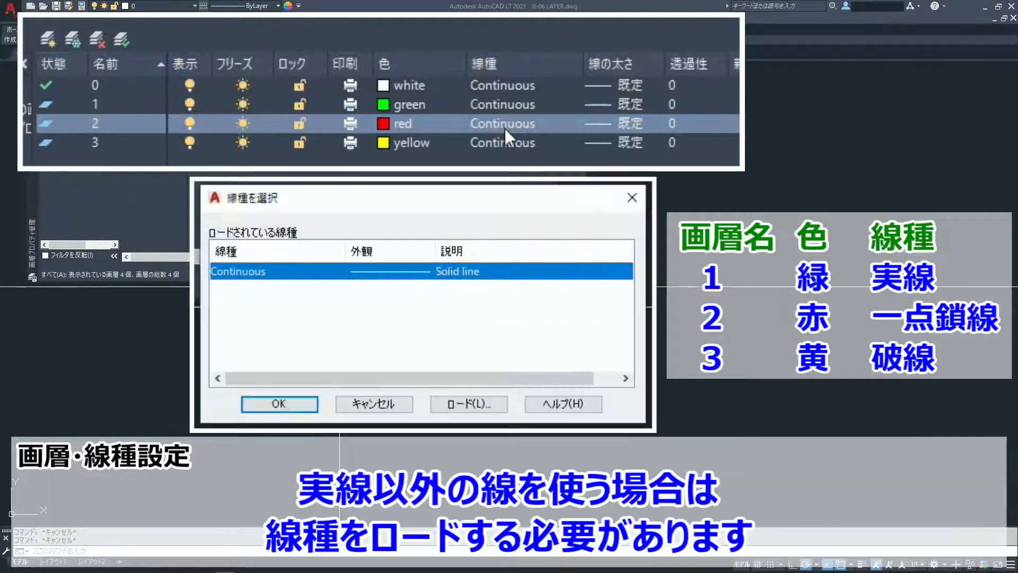
pyautogui.click(470, 406)
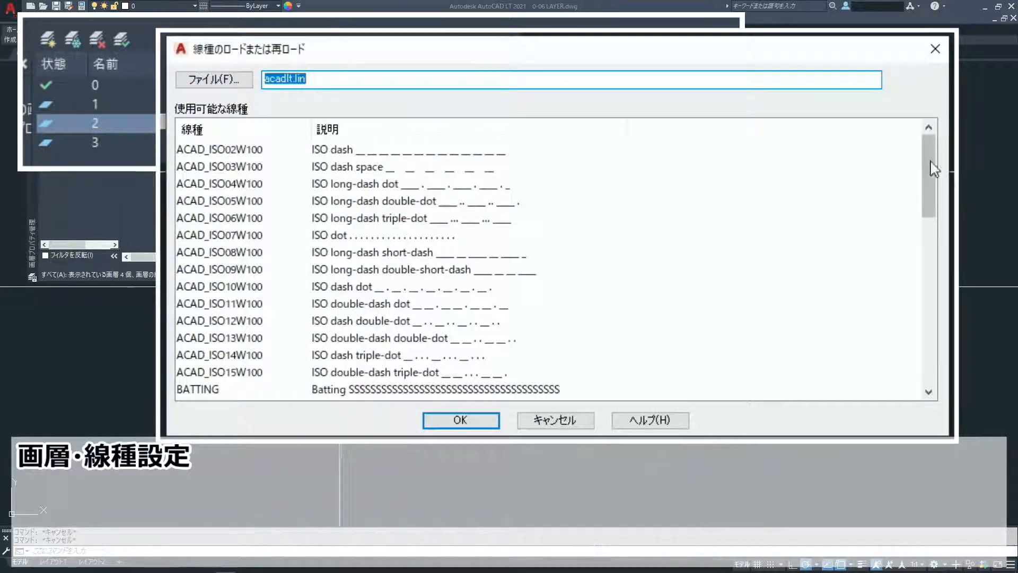
pyautogui.moveTo(927, 166); pyautogui.dragTo(939, 230)
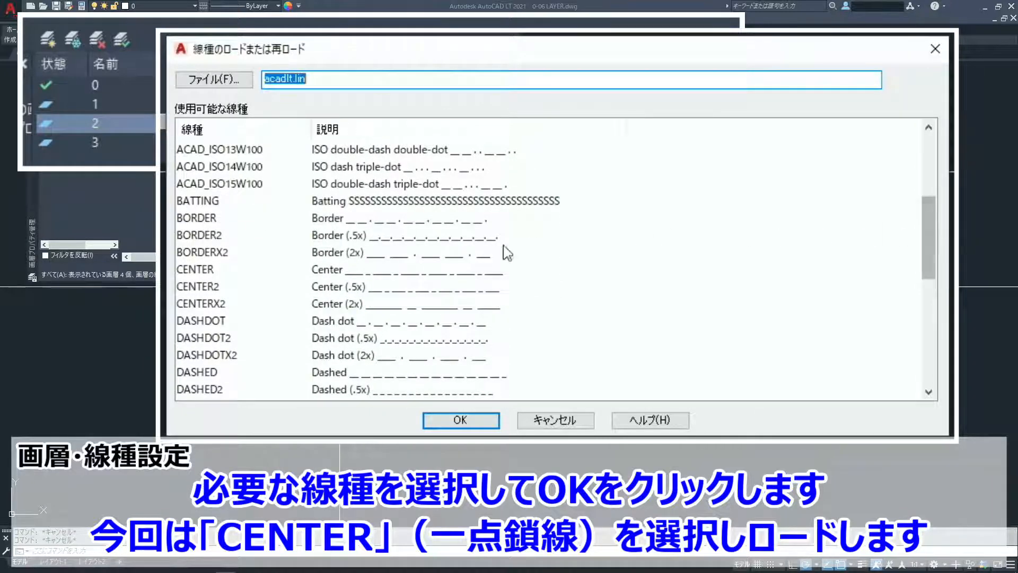
pyautogui.click(220, 271)
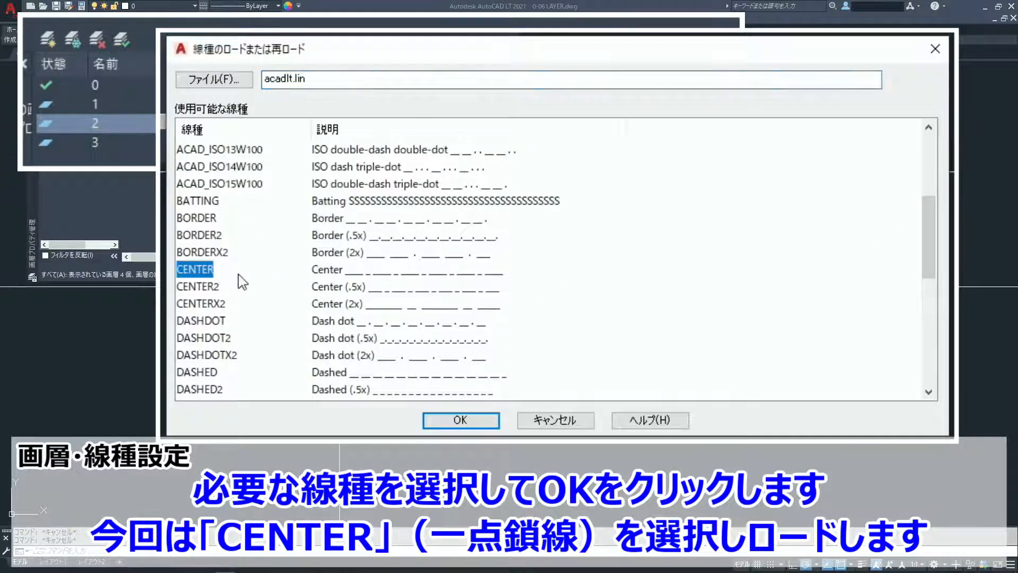
pyautogui.click(460, 420)
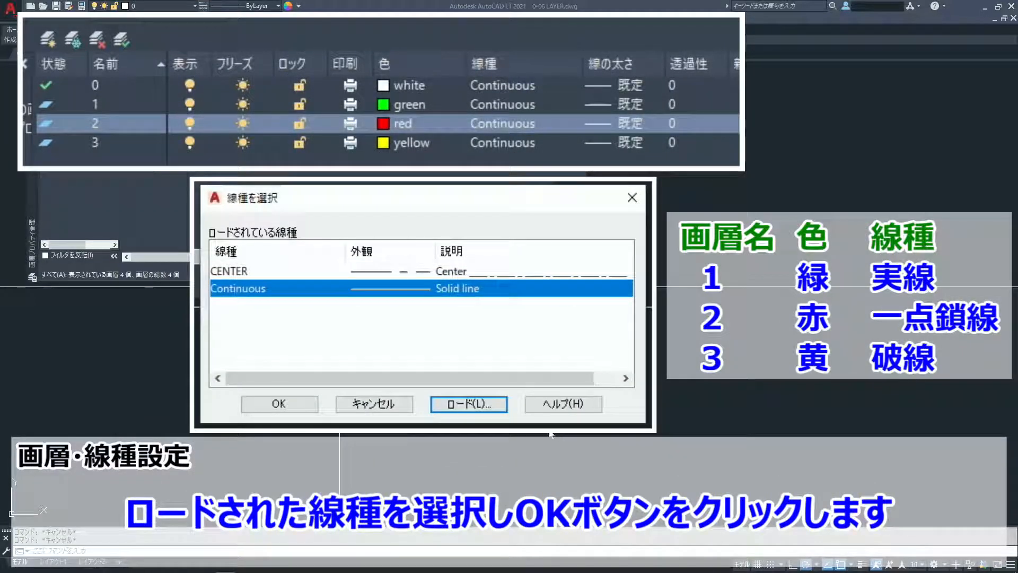
pyautogui.click(255, 272)
pyautogui.click(293, 408)
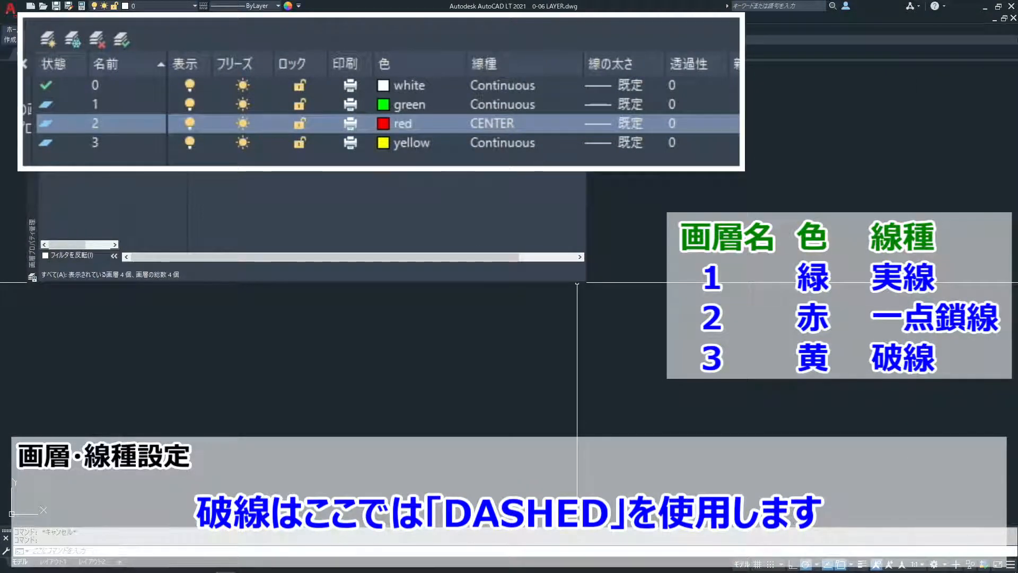
# Step: Load the DASHED linetype from acadlt.lin and assign it to layer 3
pyautogui.click(511, 145)
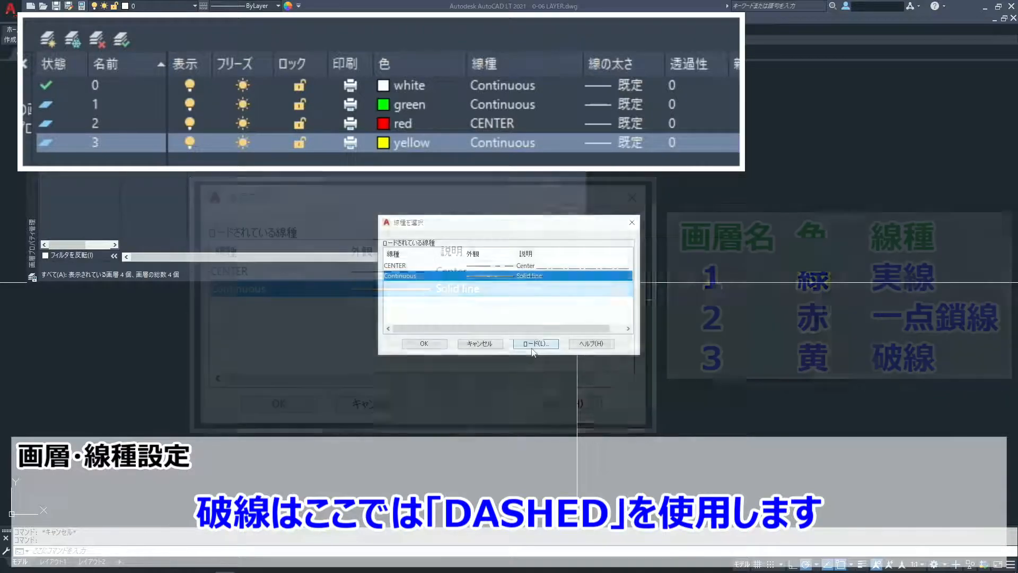
pyautogui.click(532, 350)
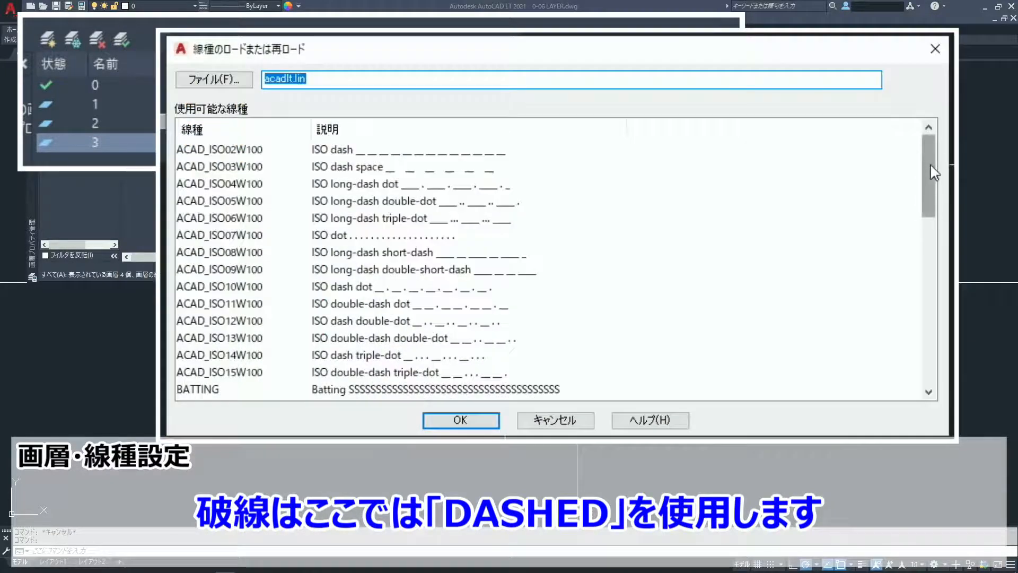
pyautogui.moveTo(933, 172); pyautogui.dragTo(934, 257)
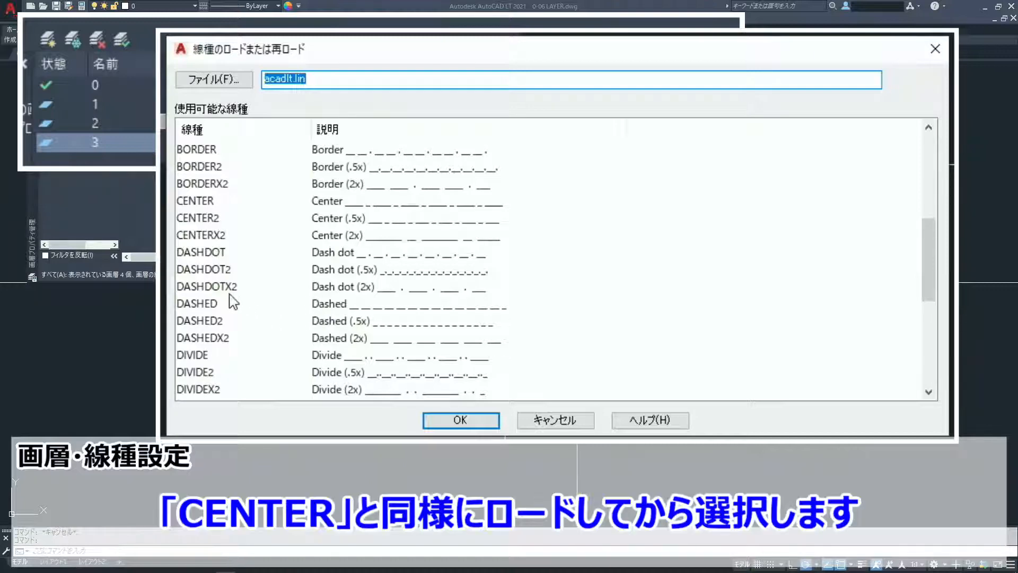
pyautogui.click(218, 306)
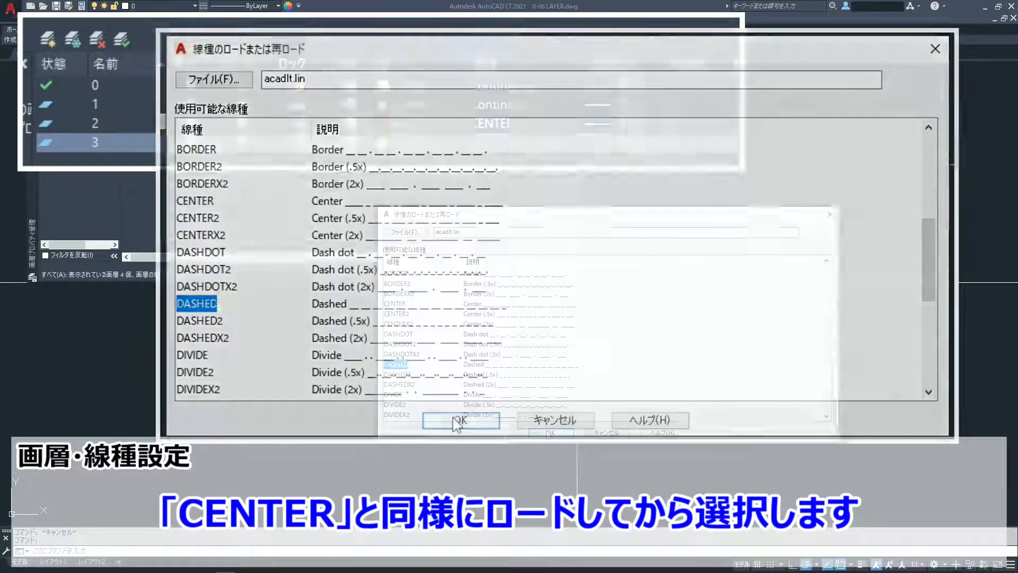
pyautogui.click(459, 420)
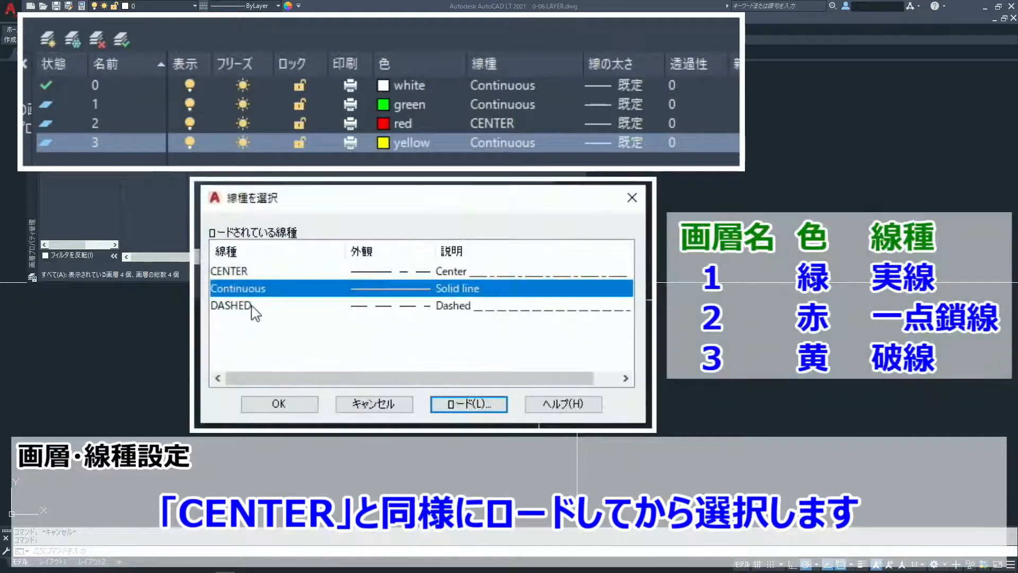
pyautogui.click(252, 307)
pyautogui.click(275, 404)
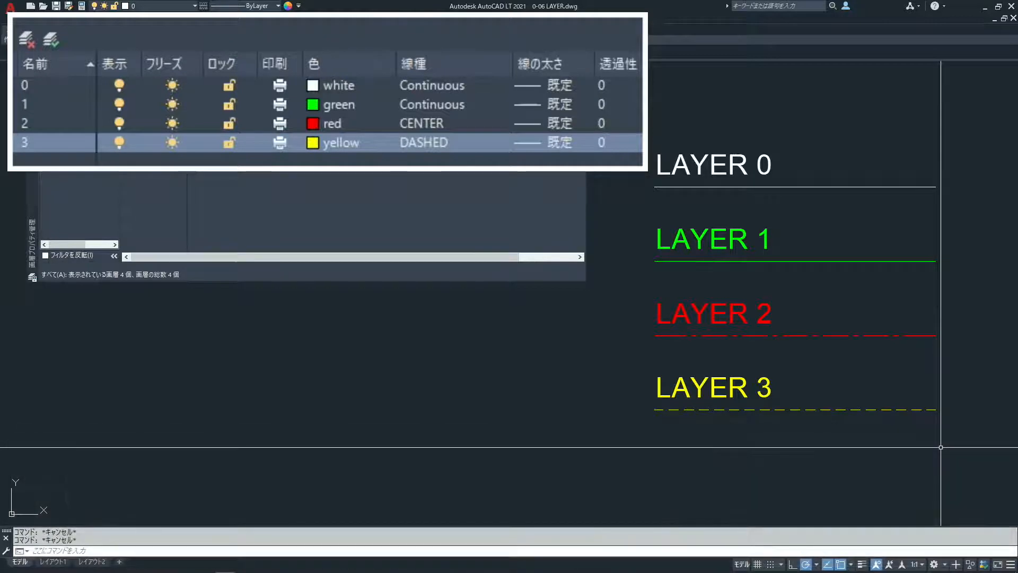
# Step: Turn on lineweight display in the drawing and set the lineweight of layer 1 to 0.30 mm
pyautogui.click(862, 565)
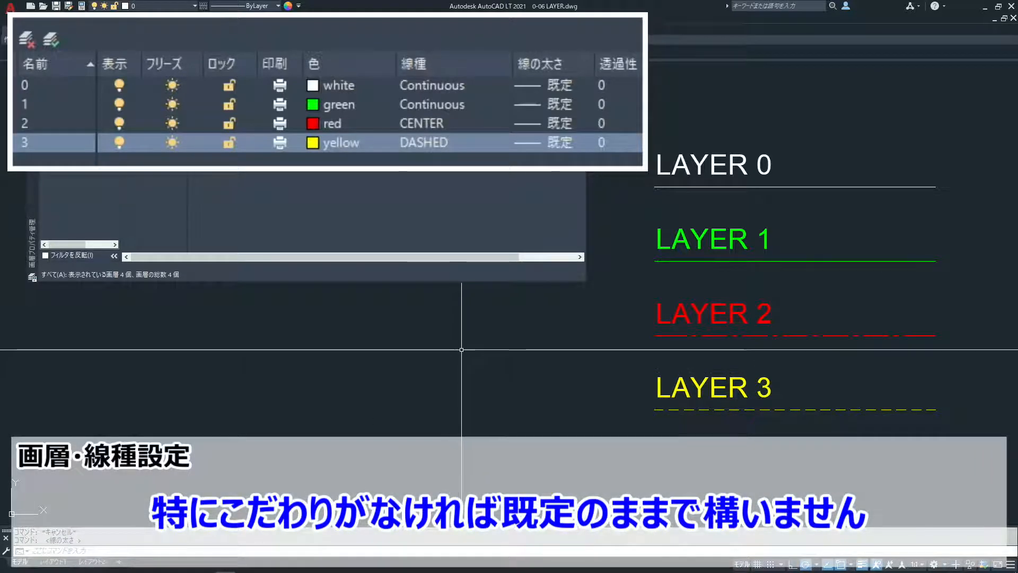
pyautogui.click(558, 106)
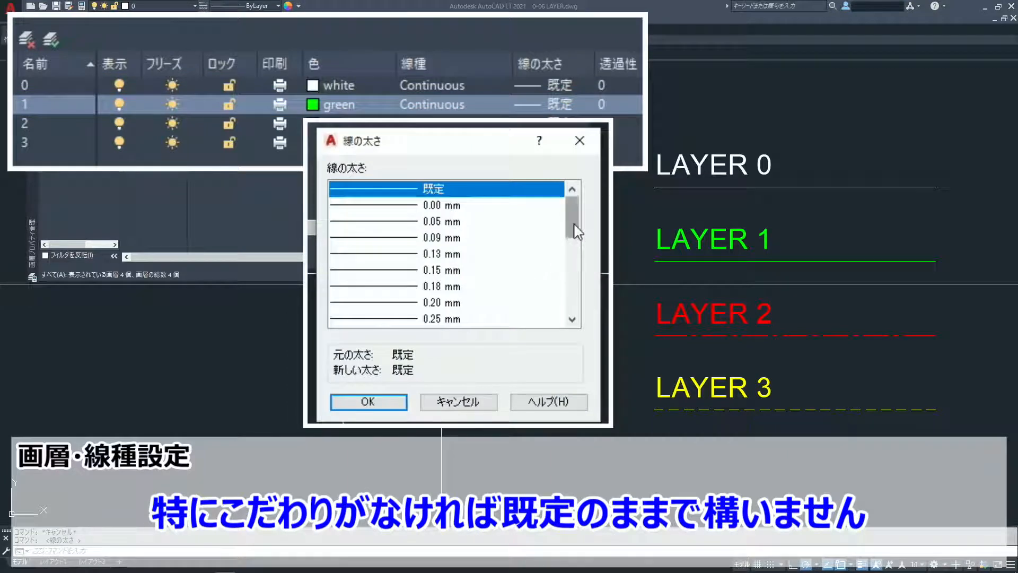
pyautogui.moveTo(574, 225); pyautogui.dragTo(575, 244)
pyautogui.click(446, 270)
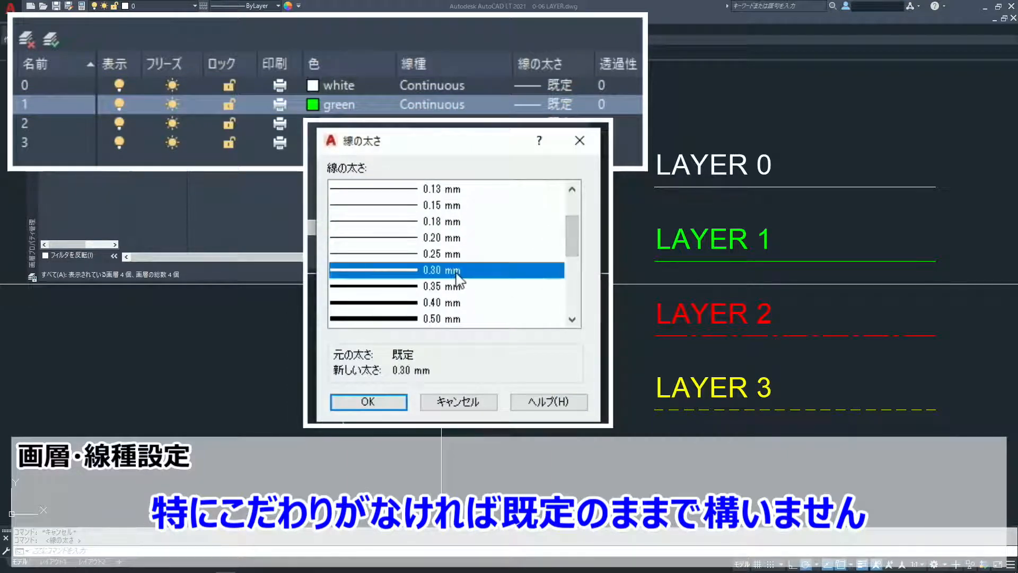
pyautogui.click(384, 404)
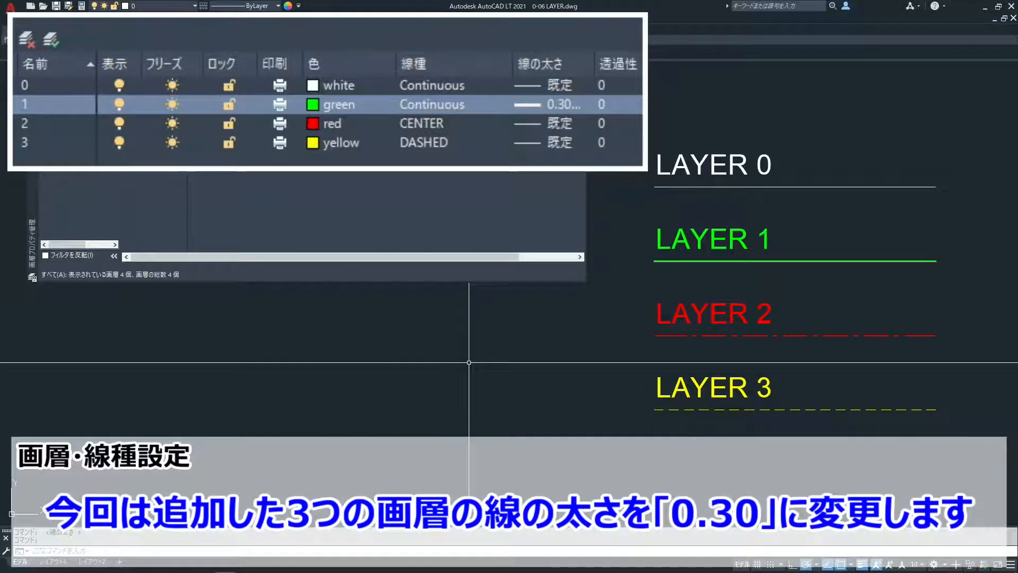
# Step: Set the lineweight of the red layer 2 to 0.30 mm
pyautogui.click(561, 119)
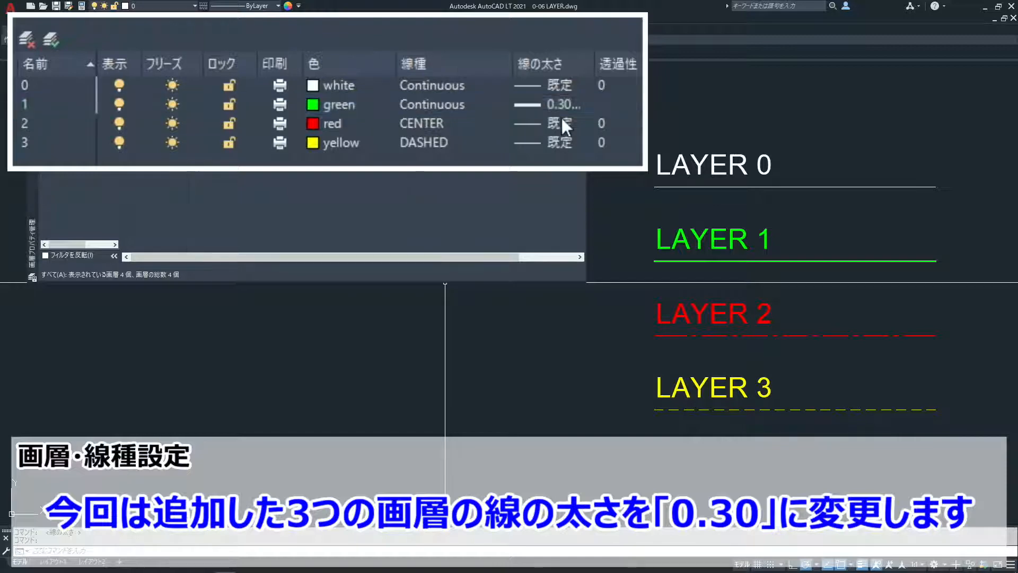
pyautogui.moveTo(568, 229); pyautogui.dragTo(569, 243)
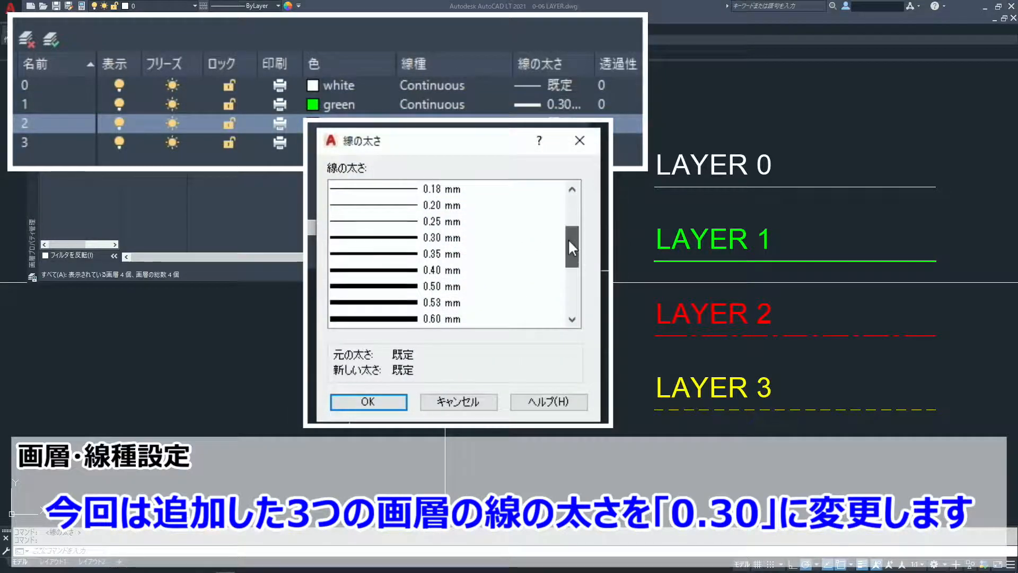
pyautogui.click(448, 238)
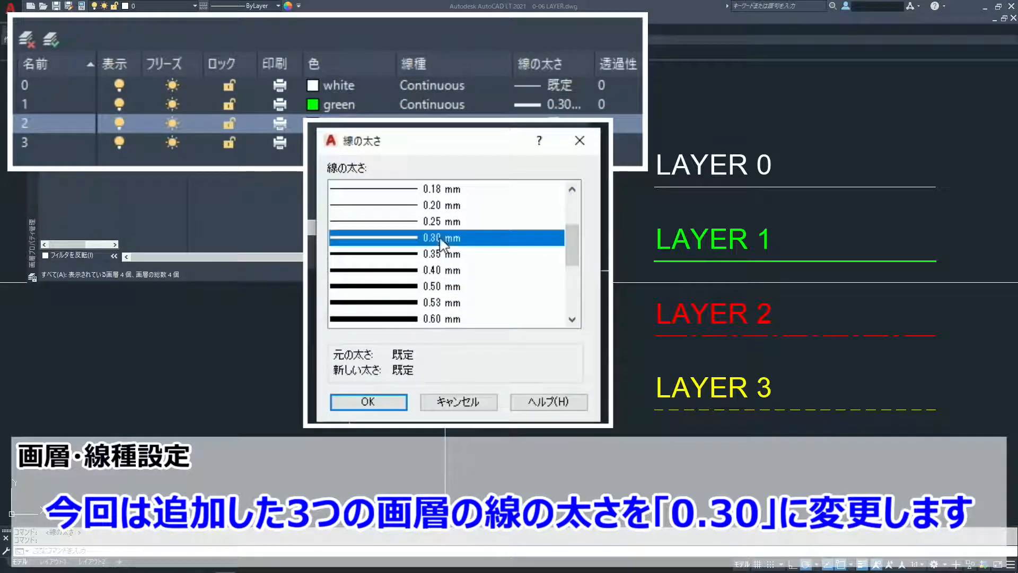
pyautogui.click(375, 409)
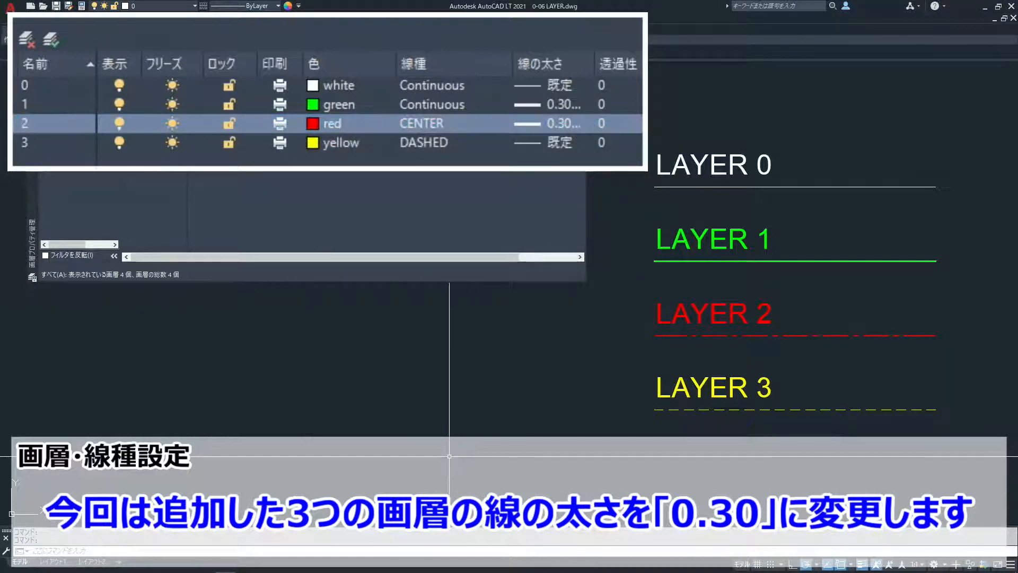
# Step: Set the lineweight of the yellow layer 3 to 0.30 mm
pyautogui.click(556, 146)
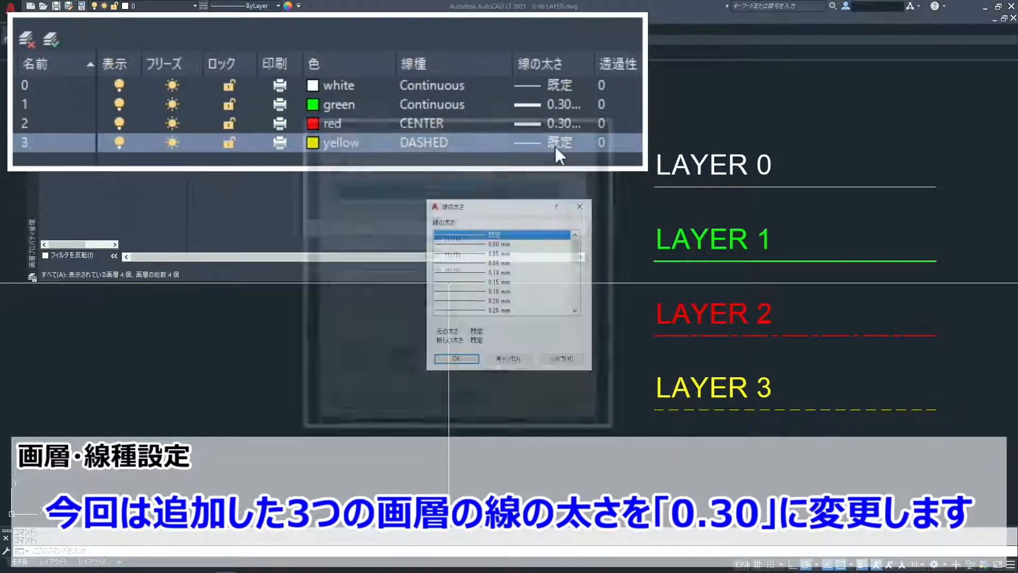
pyautogui.moveTo(579, 230); pyautogui.dragTo(578, 244)
pyautogui.click(509, 286)
pyautogui.click(368, 402)
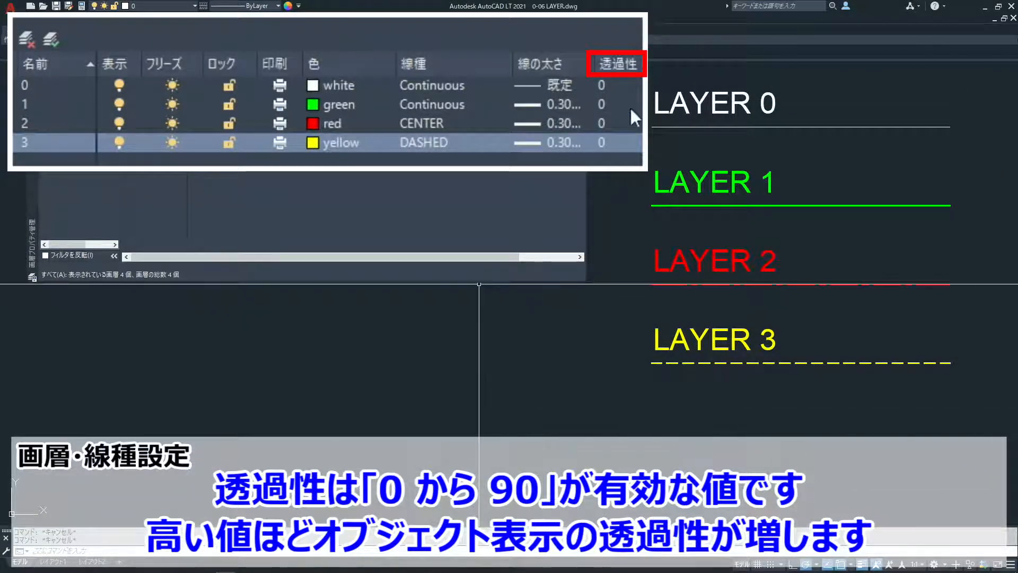
# Step: Set the transparency of the green layer 1 to 30
pyautogui.click(631, 104)
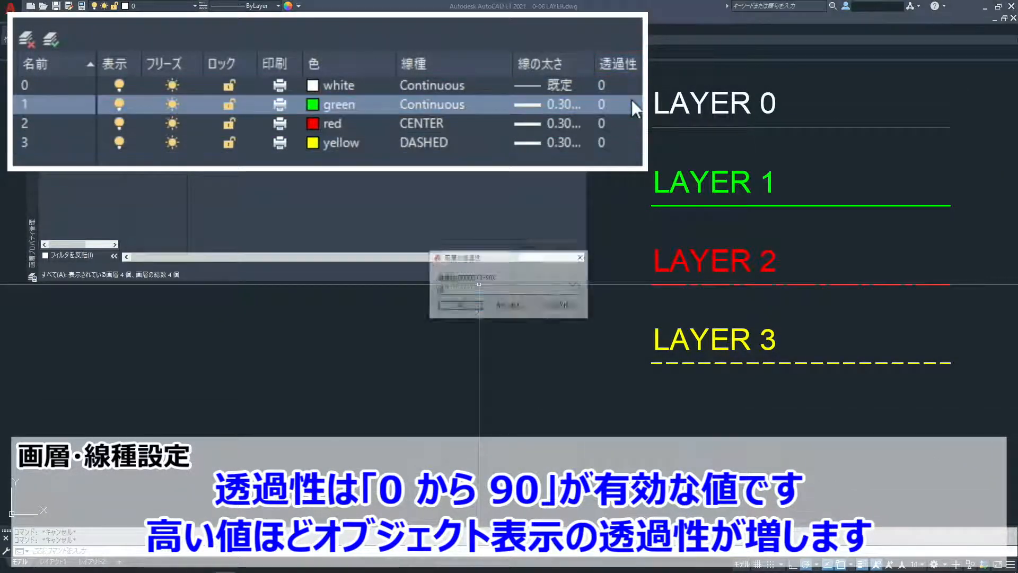
pyautogui.click(571, 284)
pyautogui.click(476, 342)
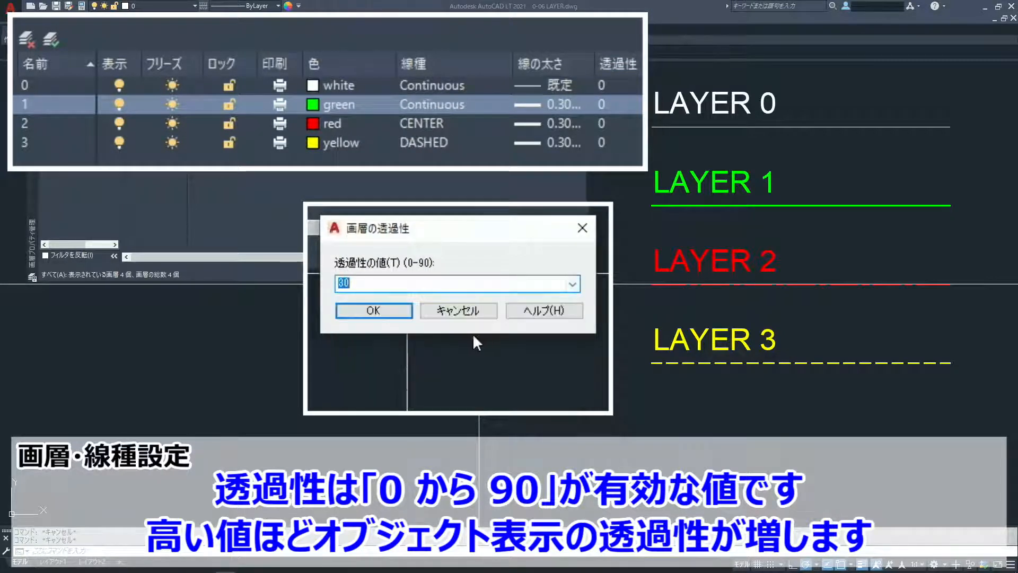
pyautogui.click(399, 314)
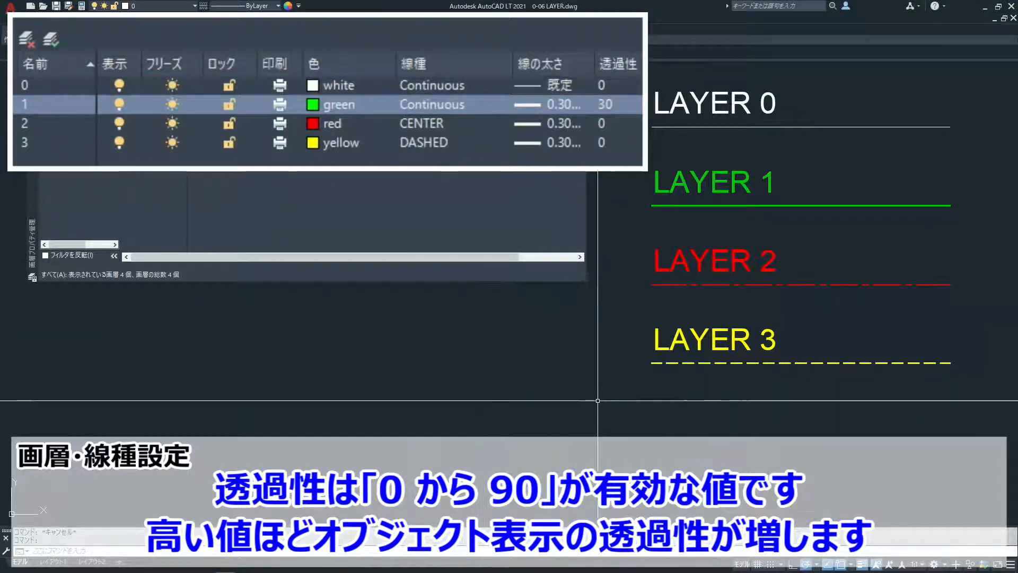
# Step: Set the transparency of the red layer 2 to 60
pyautogui.click(618, 128)
pyautogui.click(572, 284)
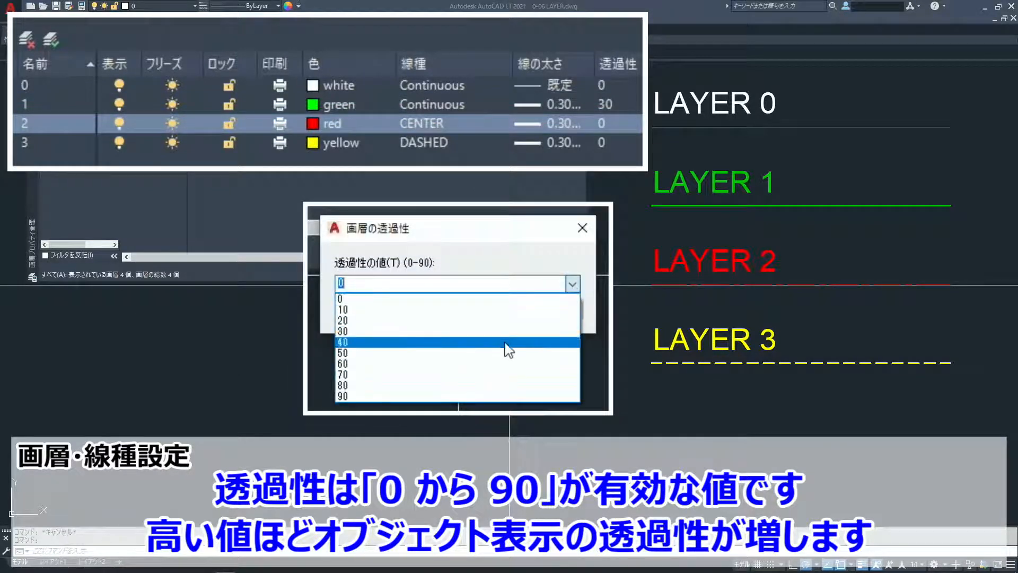
pyautogui.click(496, 364)
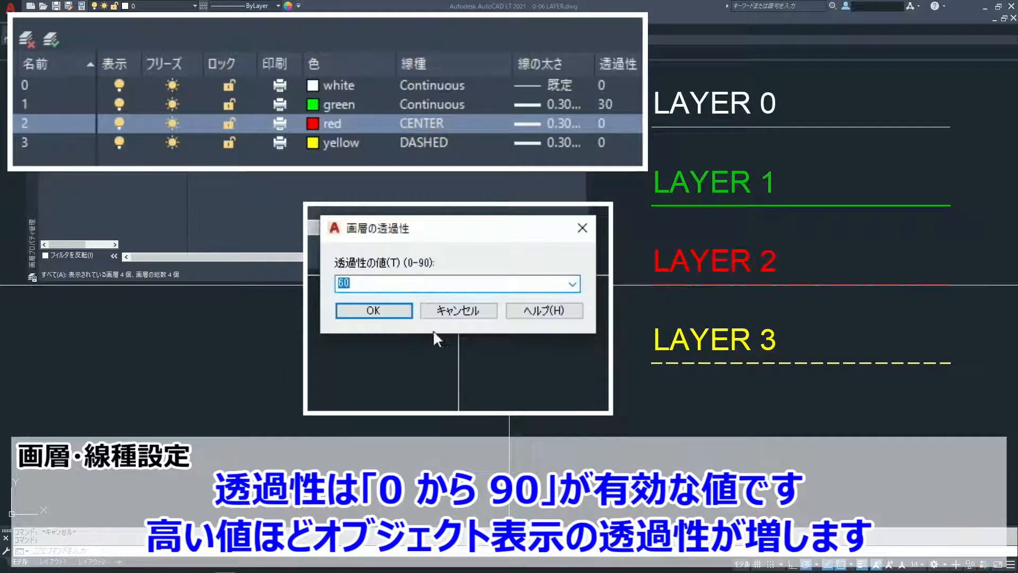
pyautogui.click(371, 311)
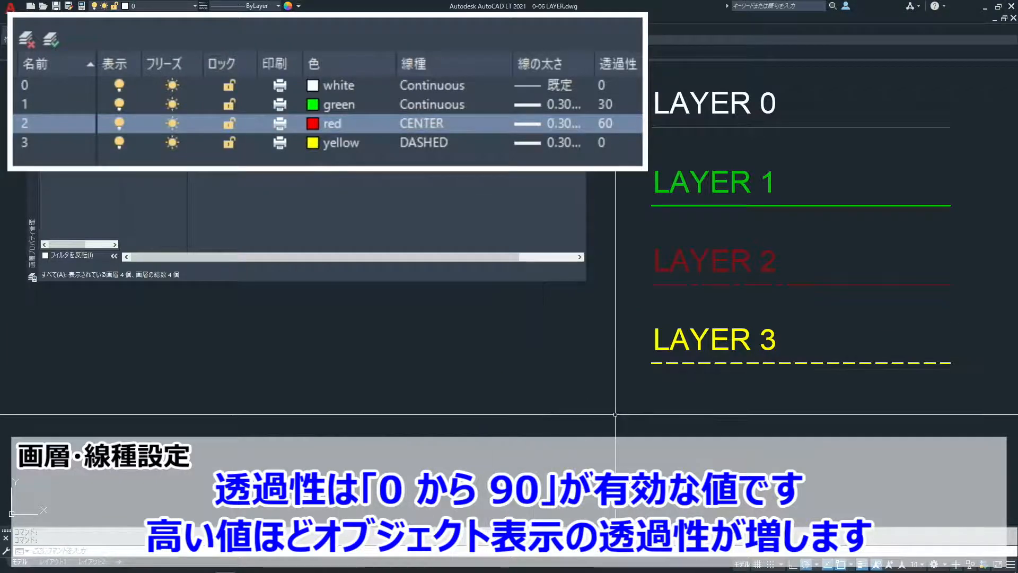
# Step: Set the transparency of the yellow layer 3 to 90
pyautogui.click(627, 141)
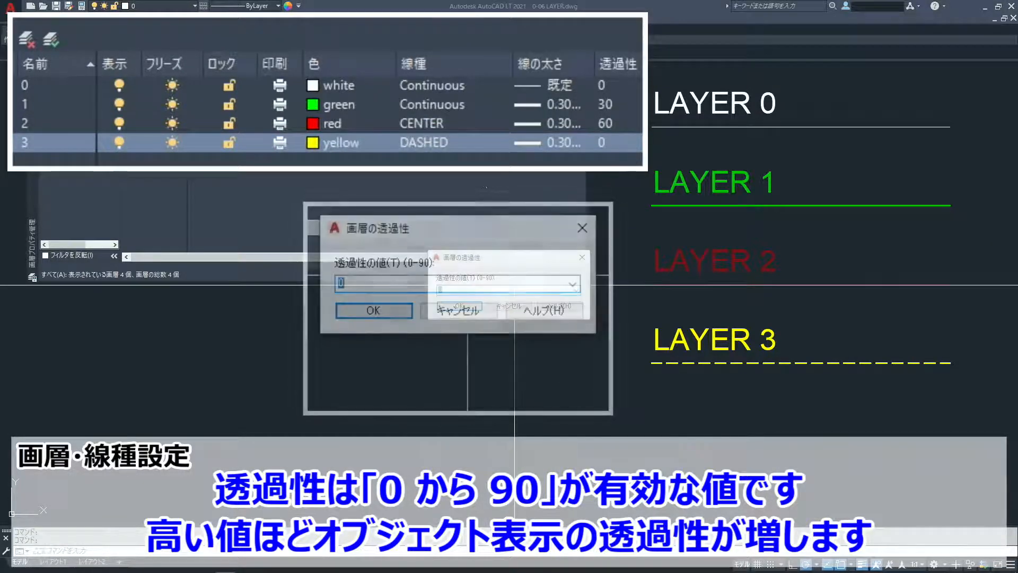
pyautogui.click(573, 284)
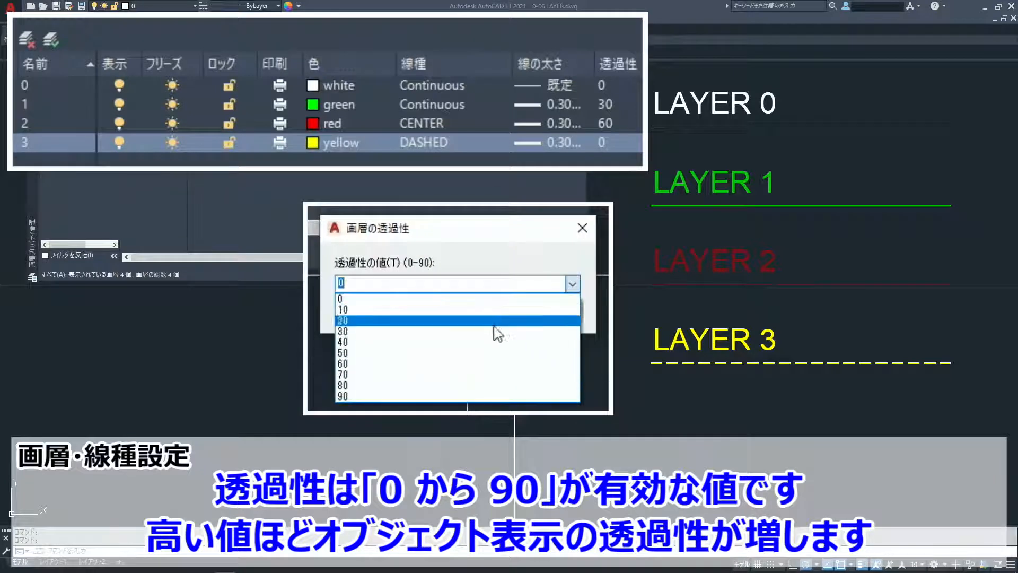
pyautogui.click(433, 395)
pyautogui.click(399, 312)
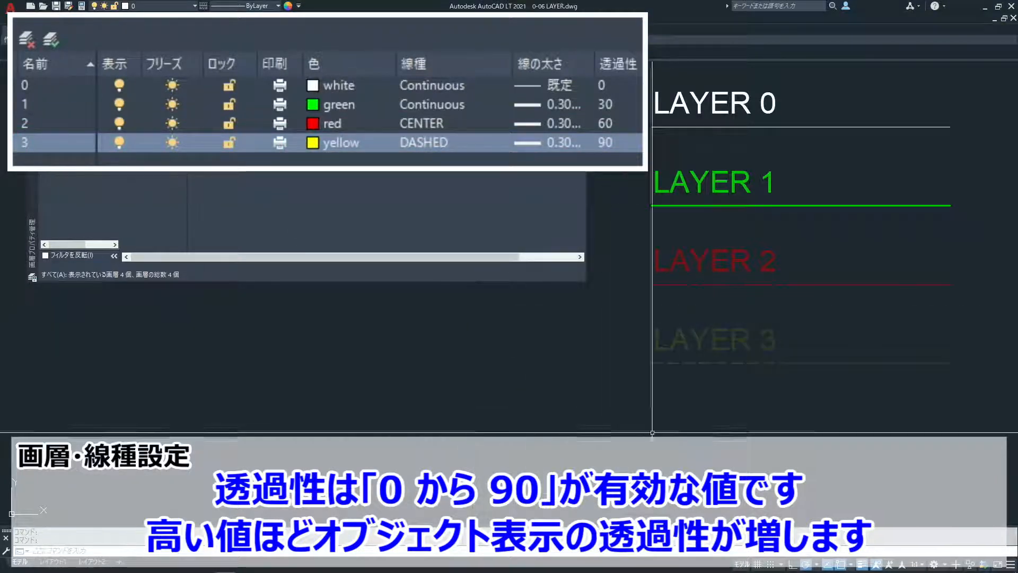